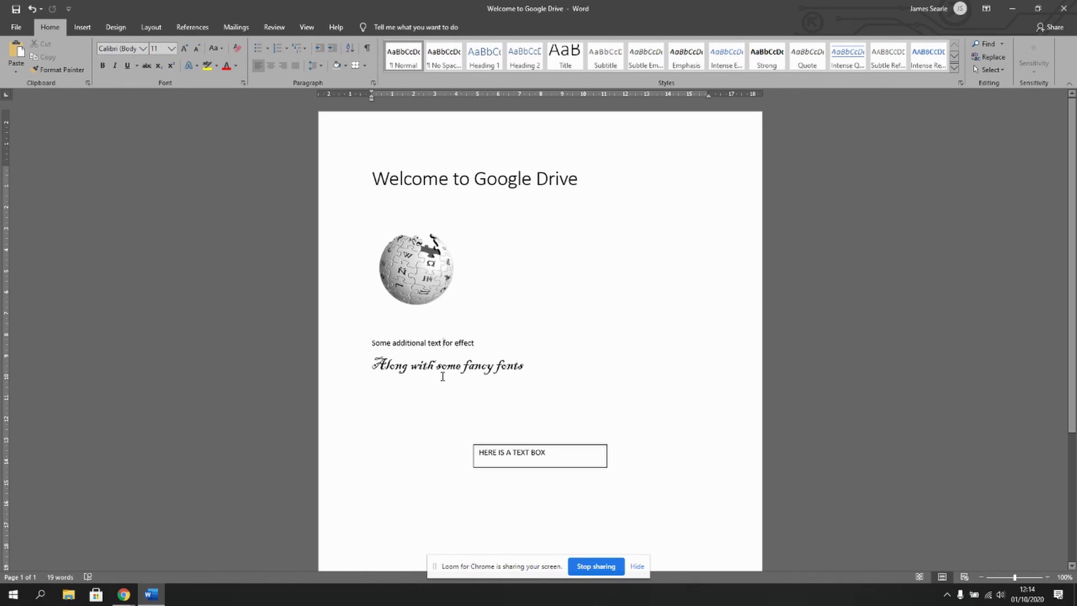
- Switch to Google Drive in Chrome and upload the Word file Welcome to Google Drive from the Downloads folder
left_click(460, 178)
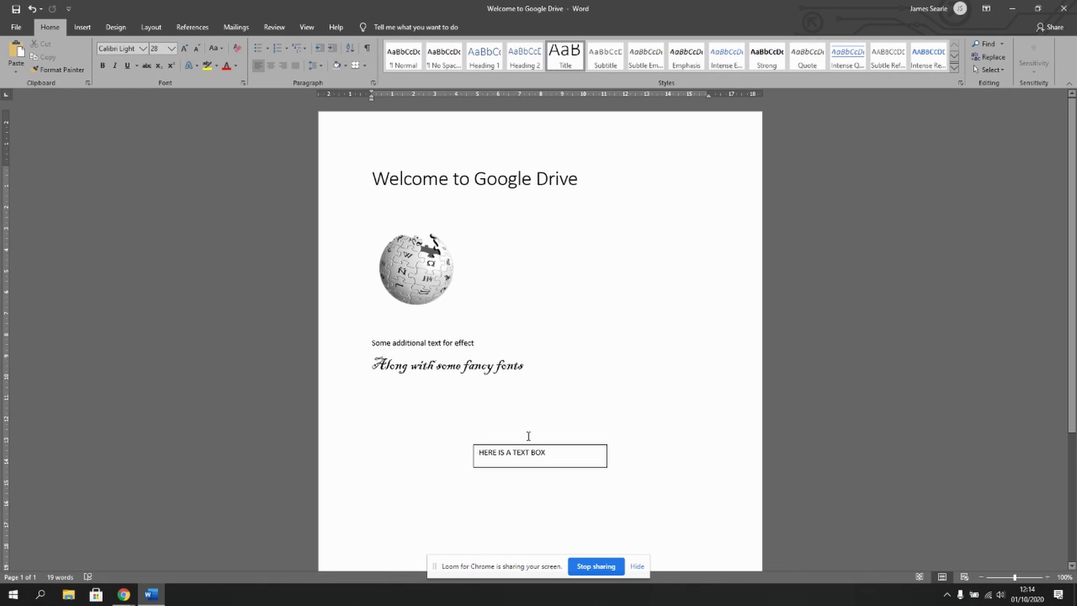
left_click(637, 566)
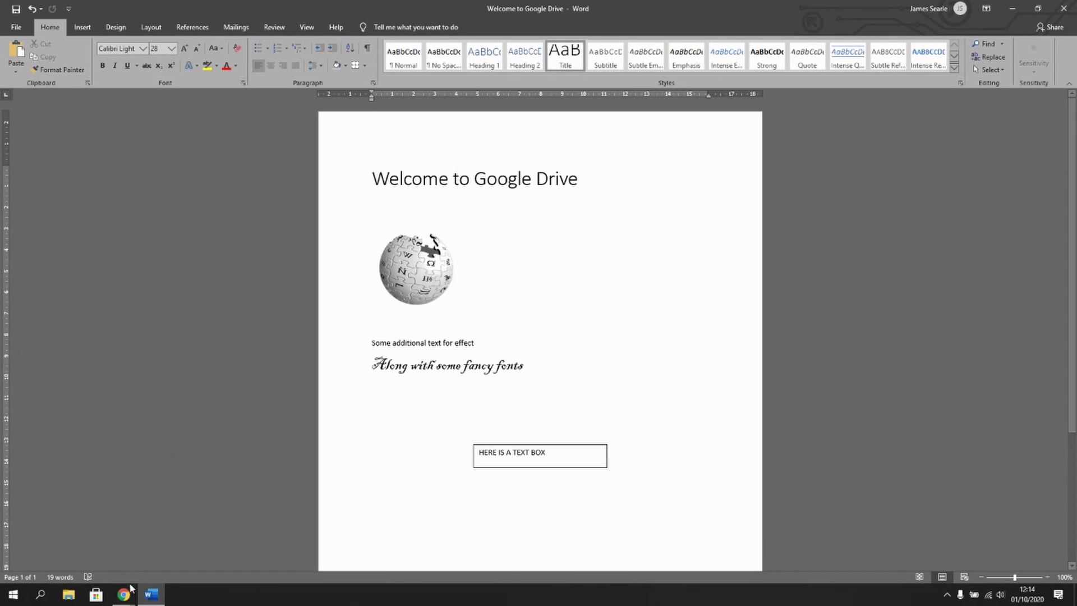
mouse_move(124, 594)
left_click(97, 555)
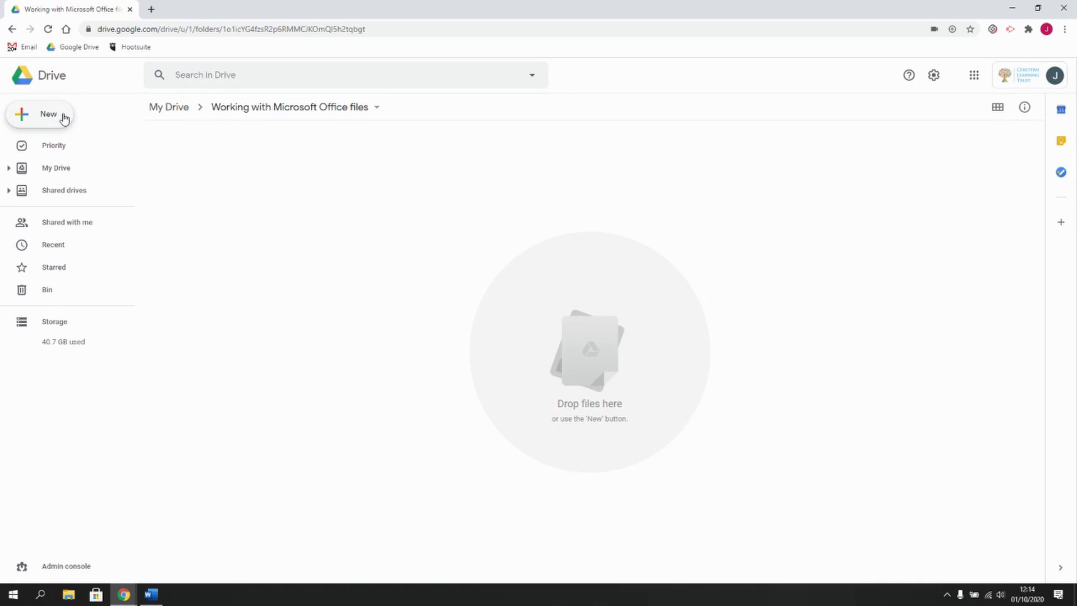
left_click(32, 116)
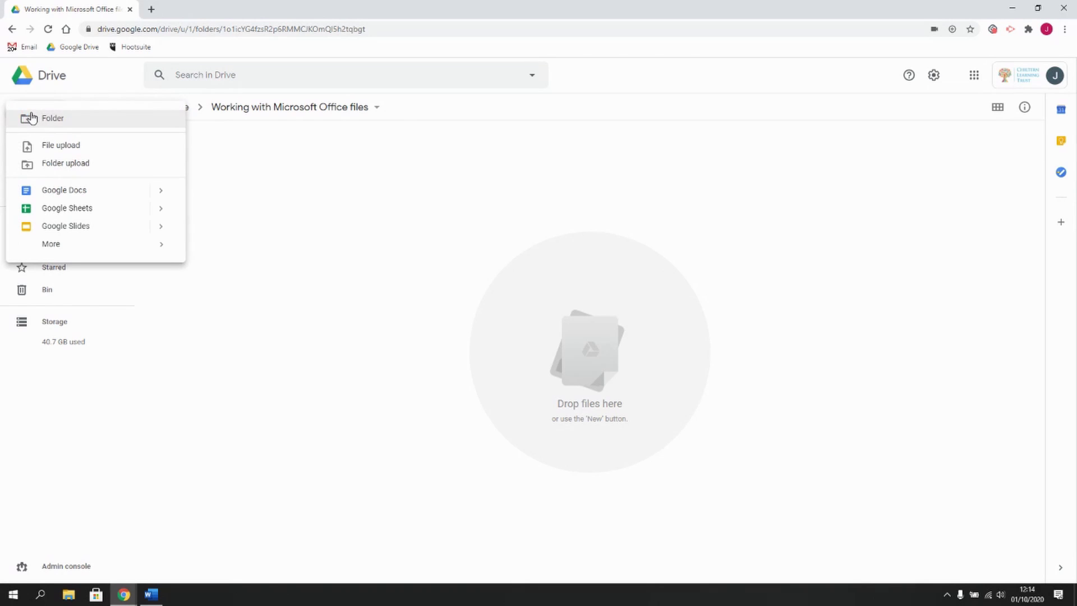
left_click(37, 149)
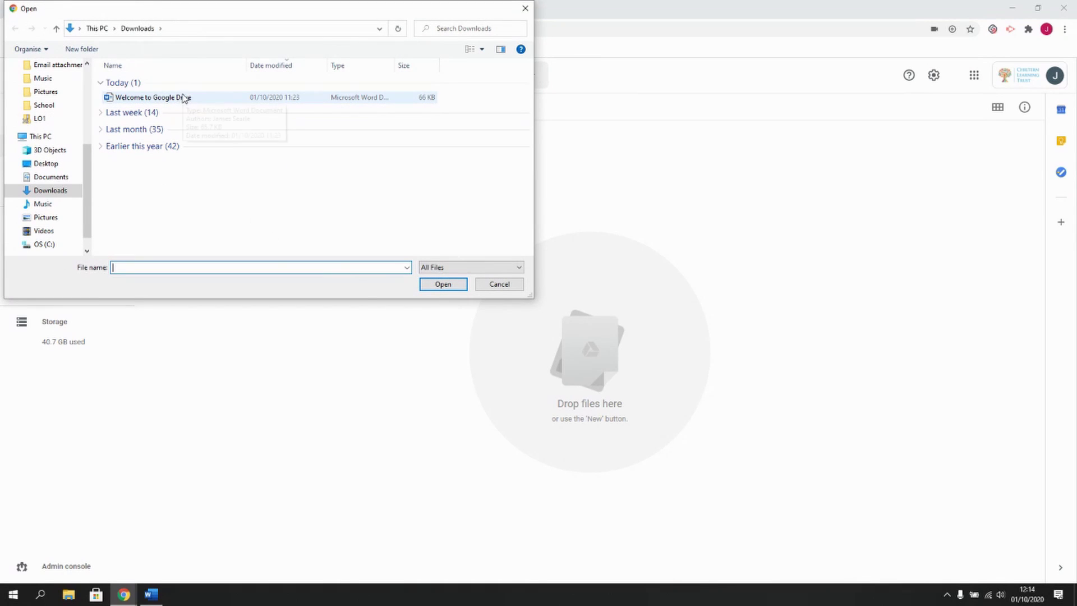
left_click(216, 100)
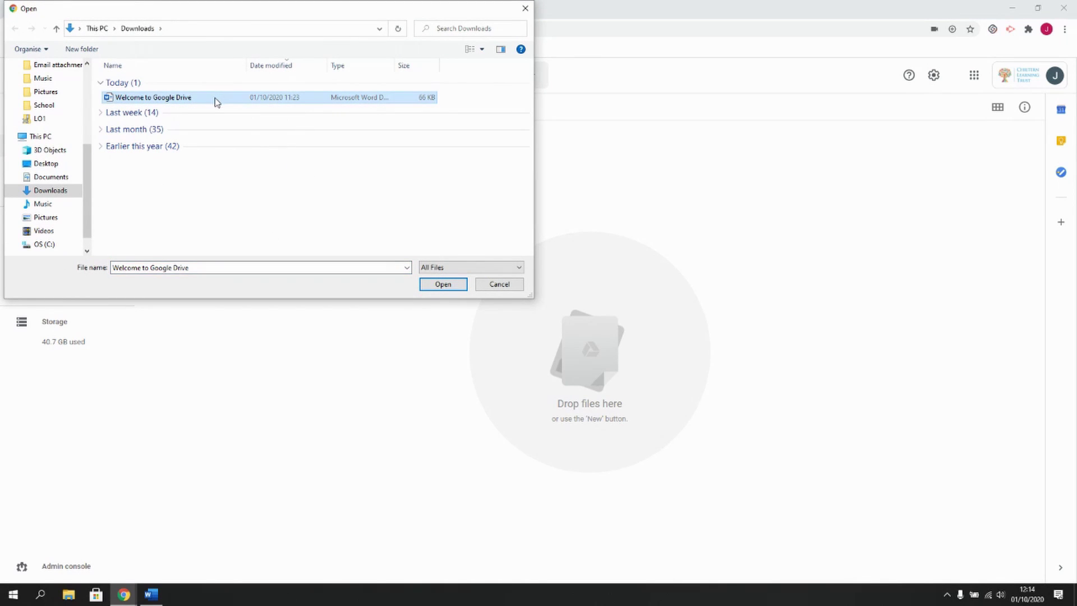
left_click(436, 285)
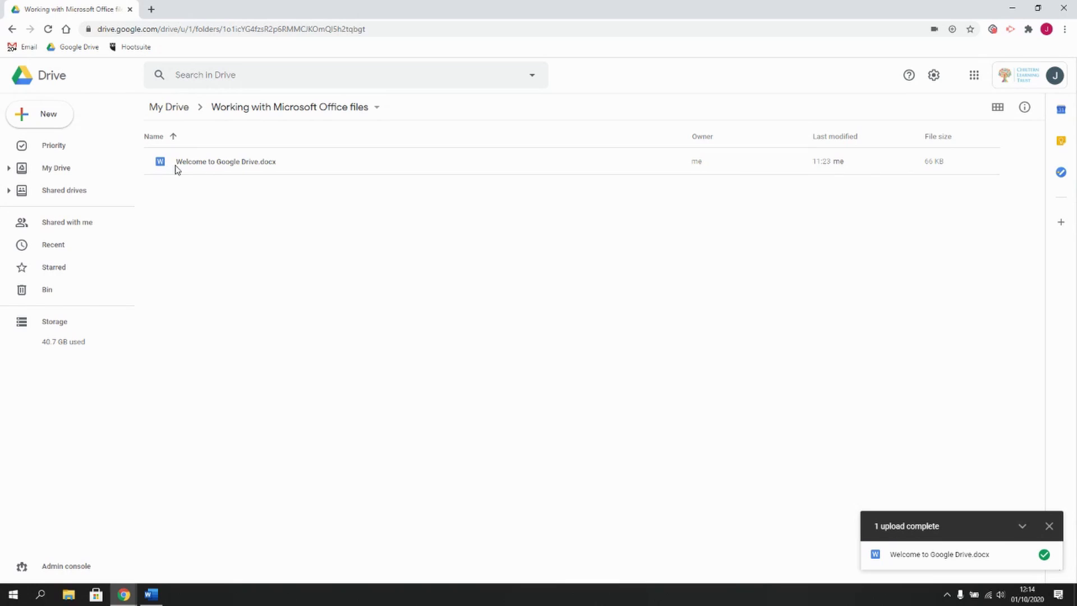
- Preview the uploaded Welcome to Google Drive.docx, compare it with the original in Word, and close the preview
left_click(240, 165)
double_click(240, 164)
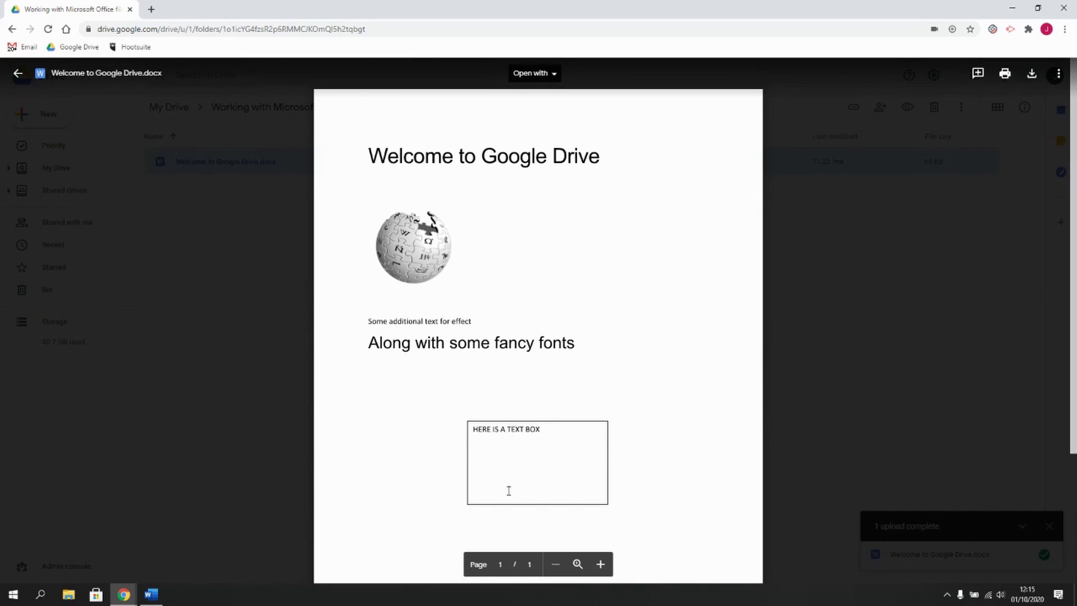
left_click(156, 596)
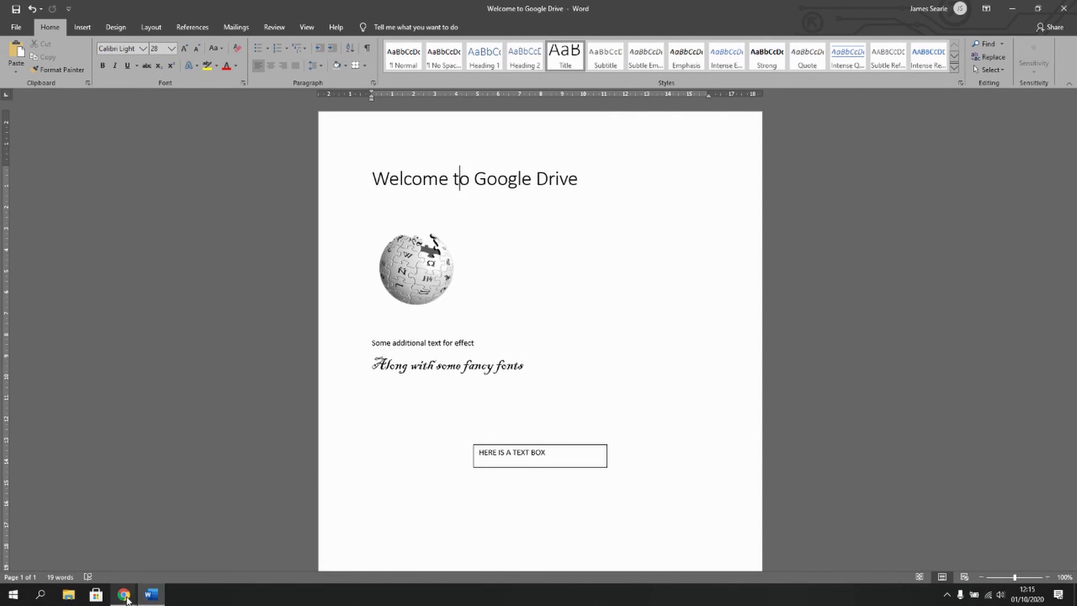
mouse_move(127, 598)
left_click(97, 551)
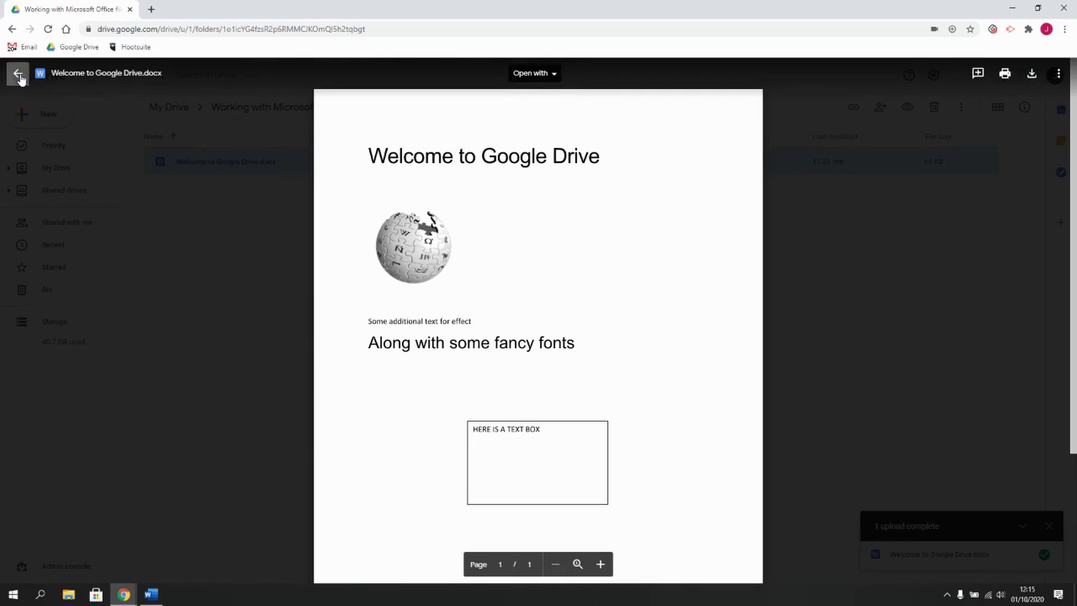
left_click(19, 74)
- Open Welcome to Google Drive.docx with Google Docs
right_click(194, 164)
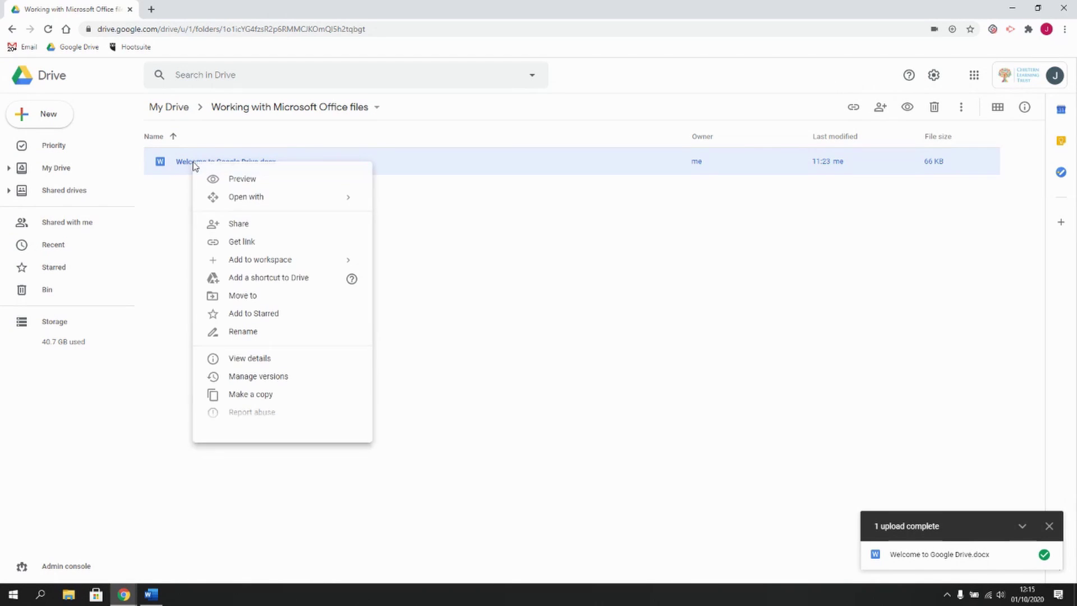
mouse_move(255, 199)
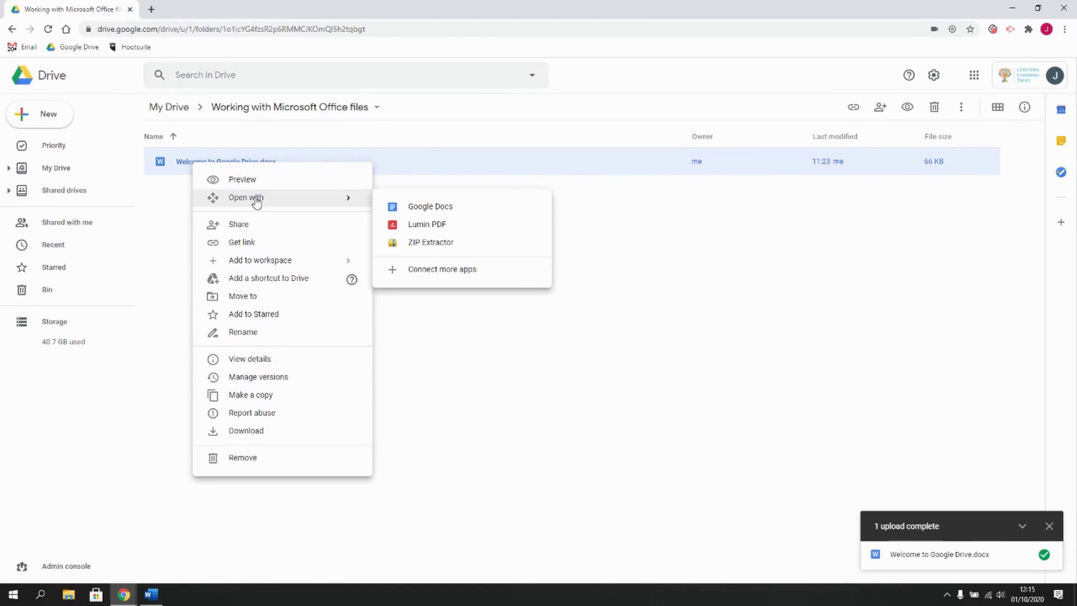
left_click(438, 211)
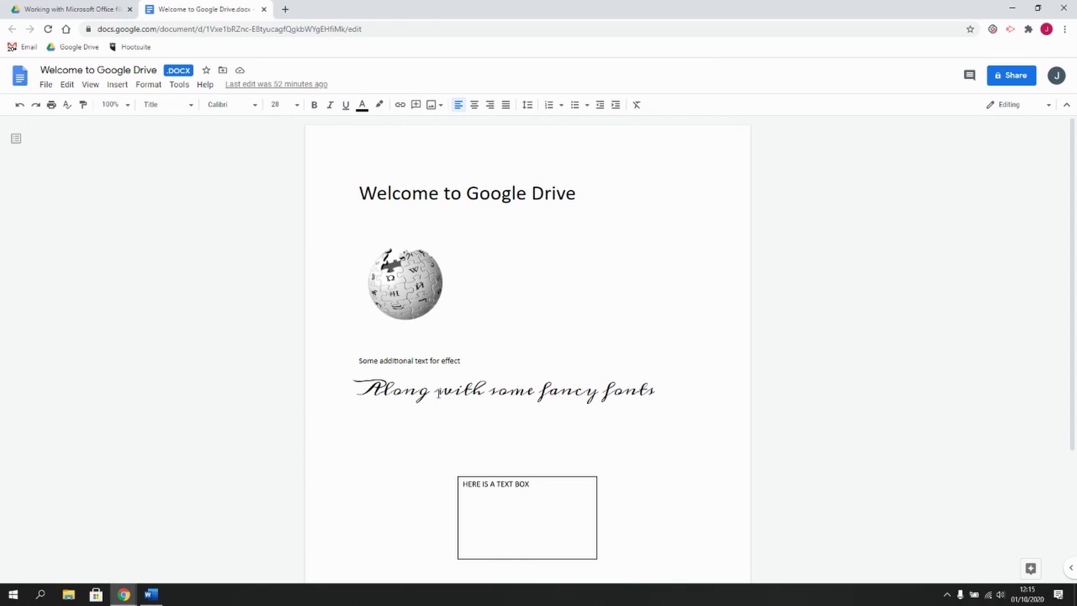
- Compare the document's layout and fonts in Google Docs with the original in Word
left_click(151, 594)
left_click(151, 594)
left_click(477, 189)
- Open the text box for editing as a drawing, place the cursor in its text, and save and close it
left_click(532, 521)
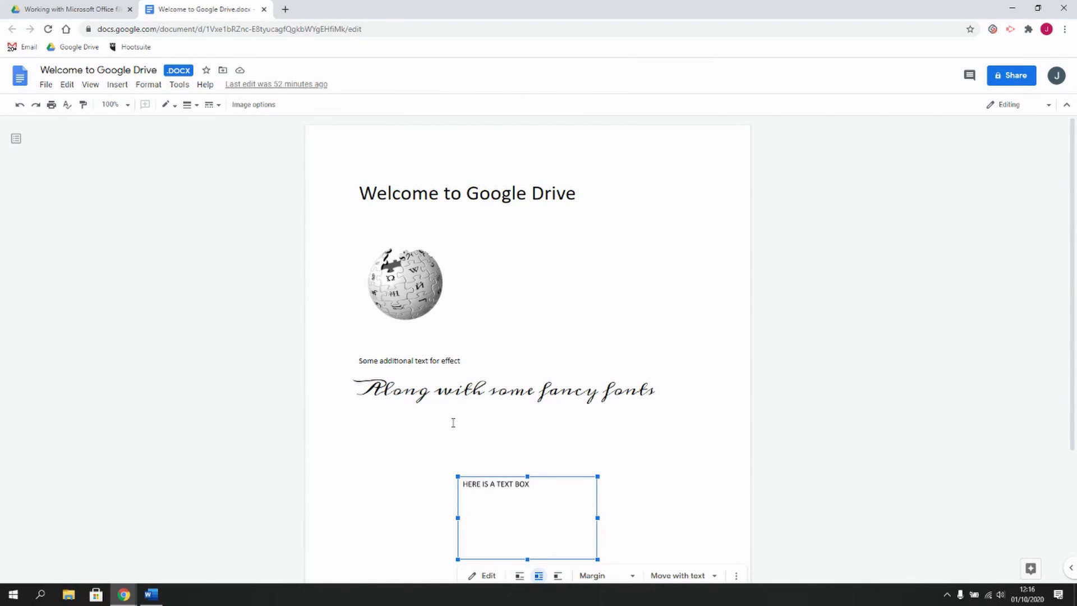
double_click(512, 503)
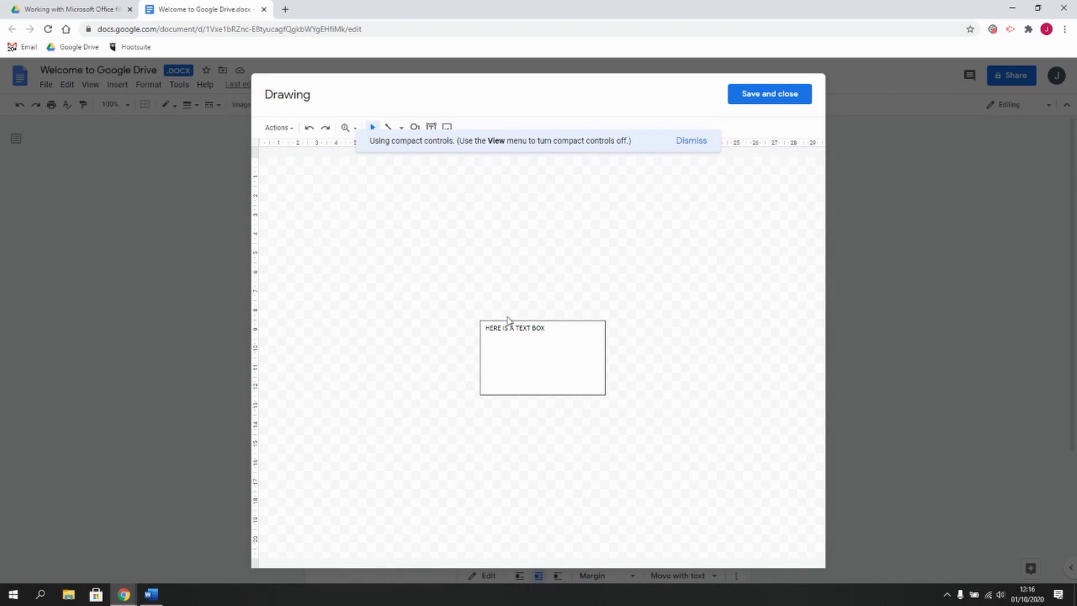
left_click(527, 325)
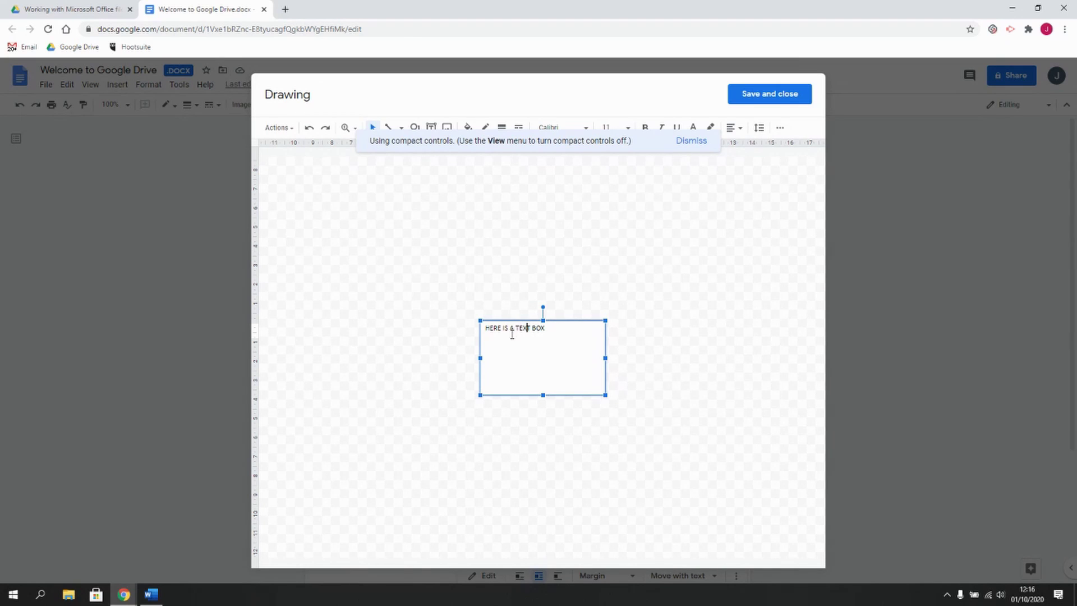
left_click(774, 94)
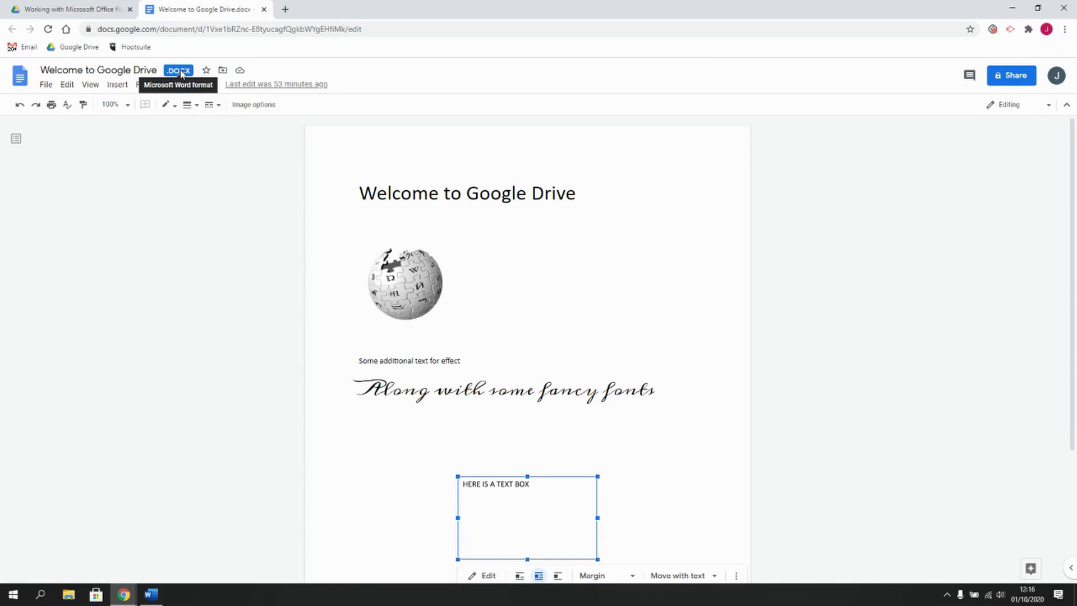
- Save the .docx document as a Google Docs copy and compare the two versions
left_click(46, 85)
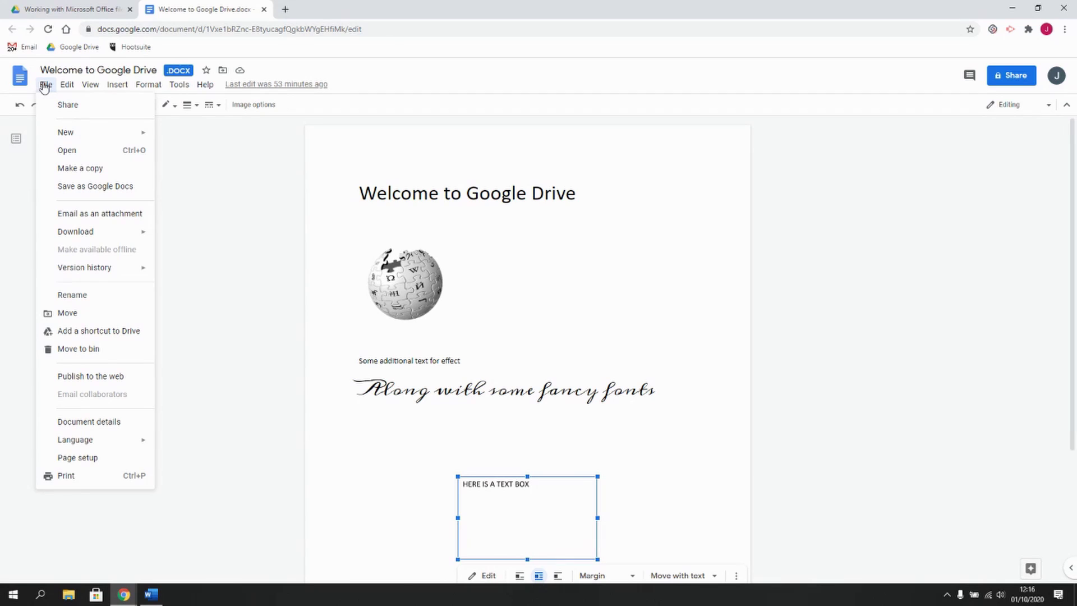
left_click(78, 186)
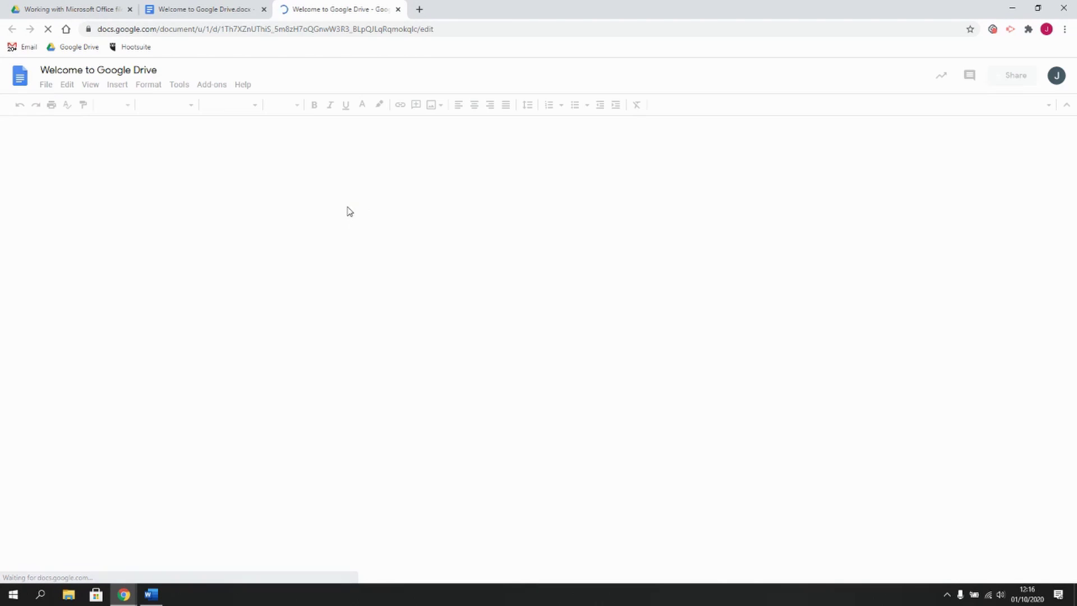
left_click(183, 5)
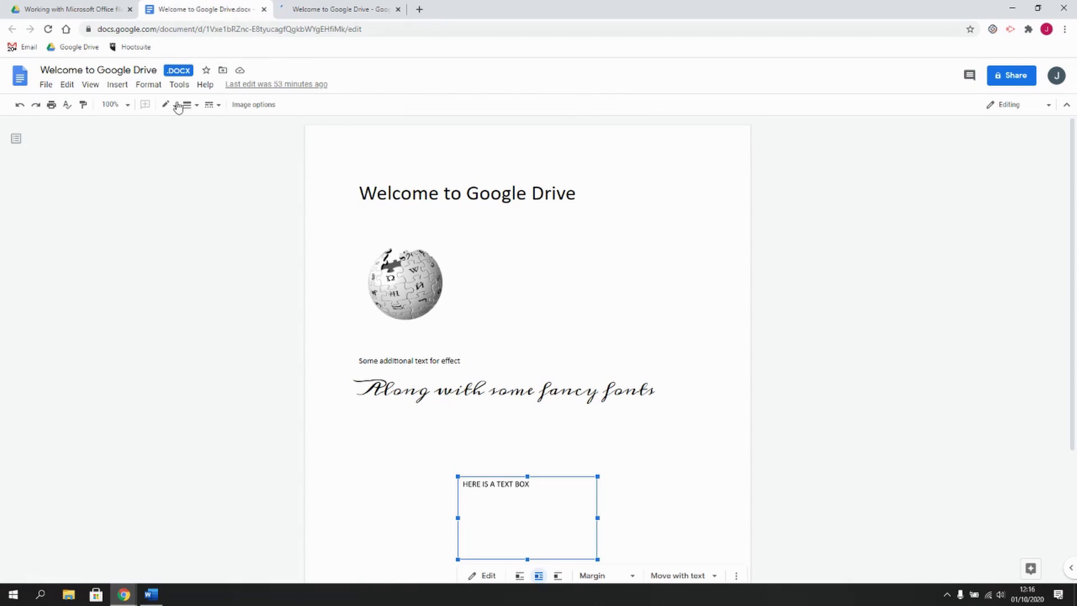
left_click(321, 6)
left_click(216, 8)
left_click(314, 10)
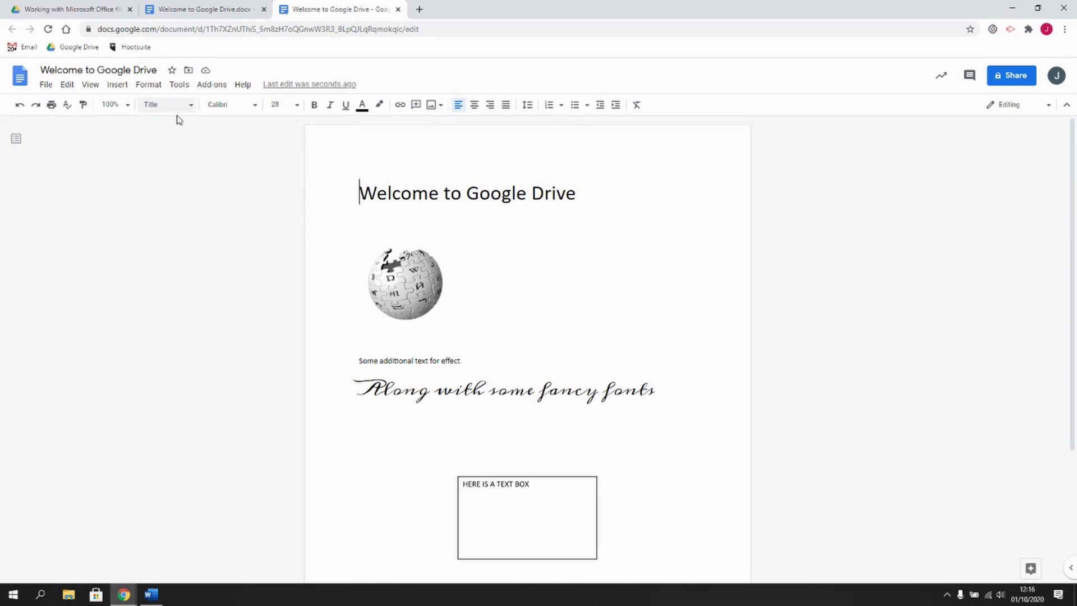
- Close both documents, remove the two Welcome to Google Drive files from the Drive folder, and dismiss the upload notice
left_click(264, 9)
left_click(264, 10)
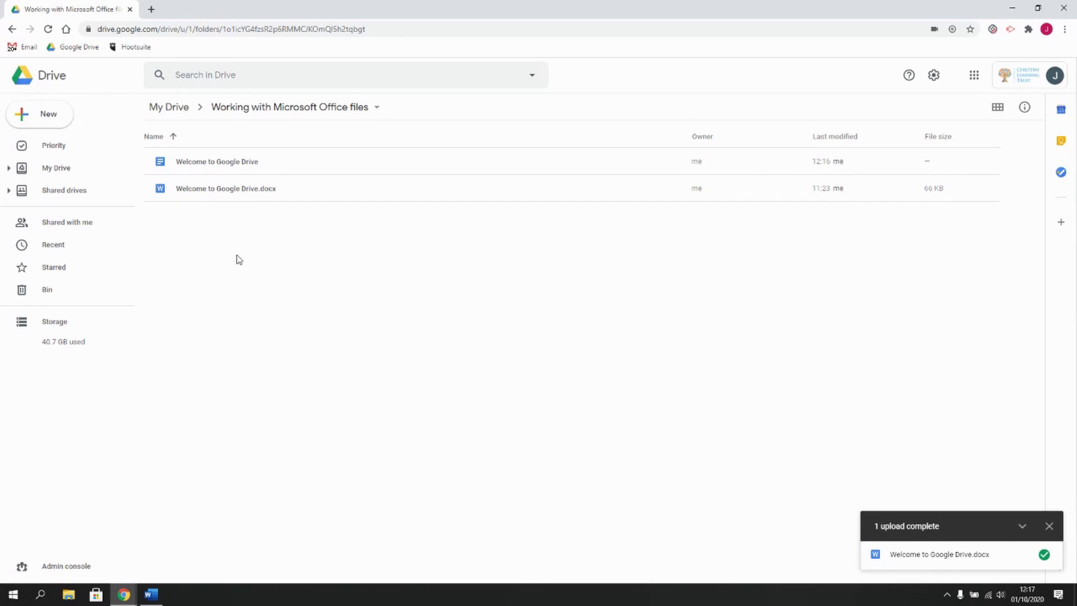
left_click_drag(228, 285, 227, 162)
right_click(236, 163)
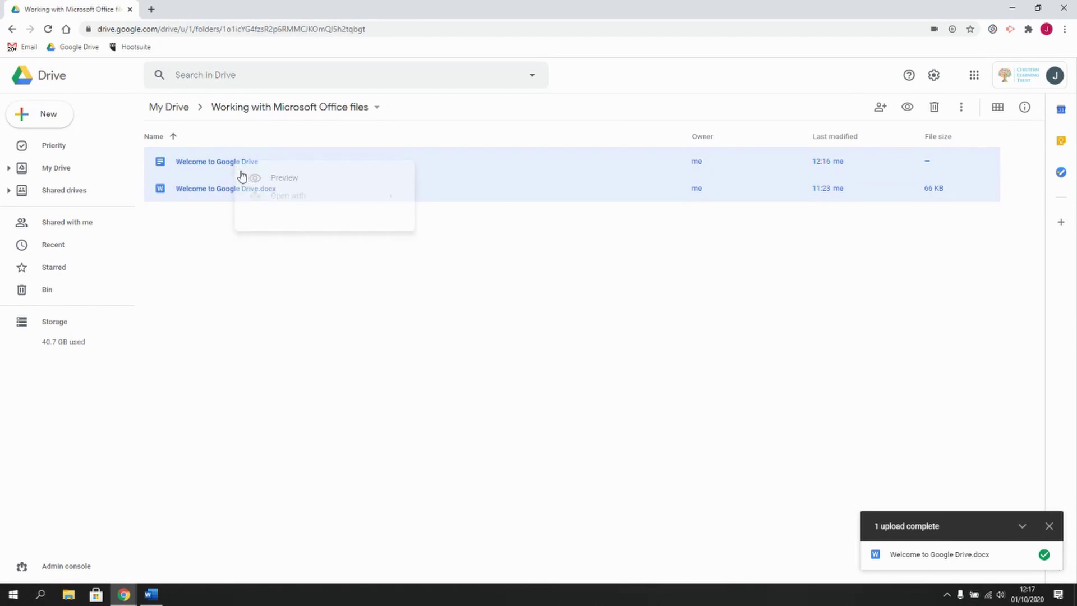
left_click(297, 372)
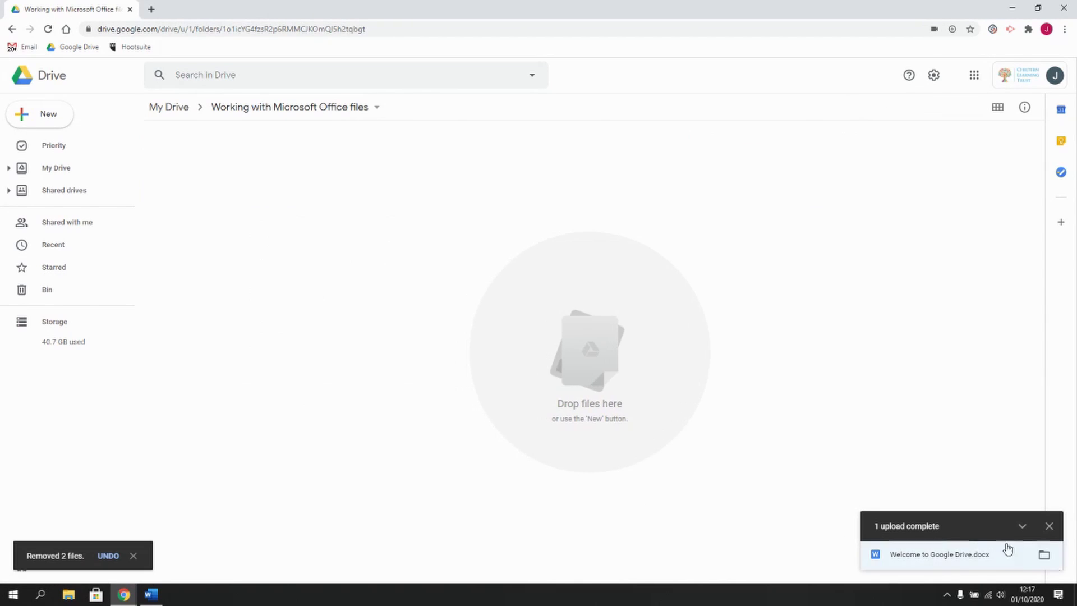
left_click(1048, 527)
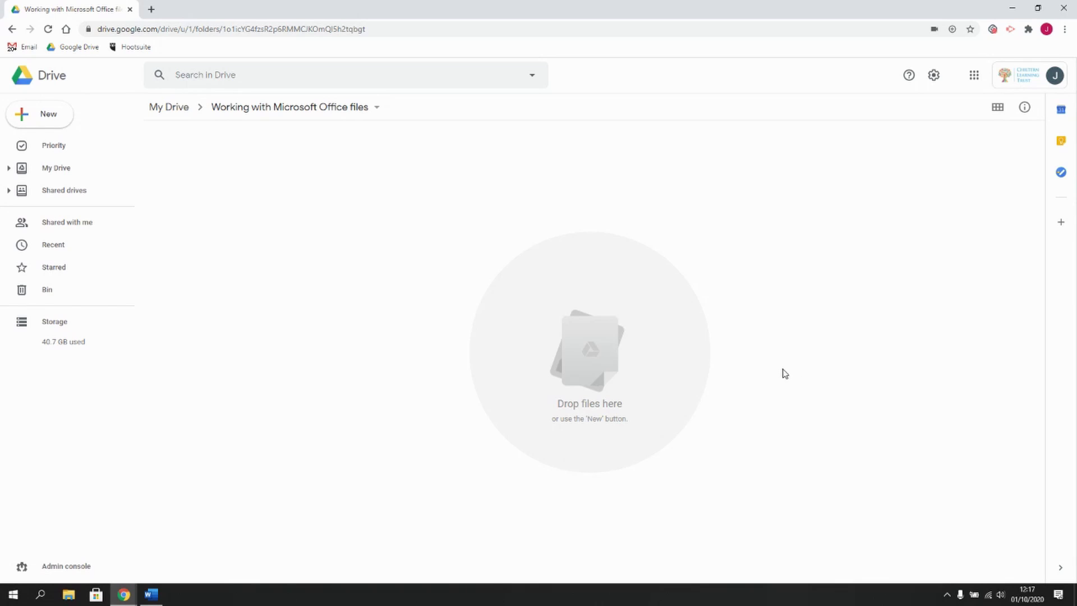
- Enable converting uploaded files to Google Docs editor format in the Drive settings
left_click(934, 78)
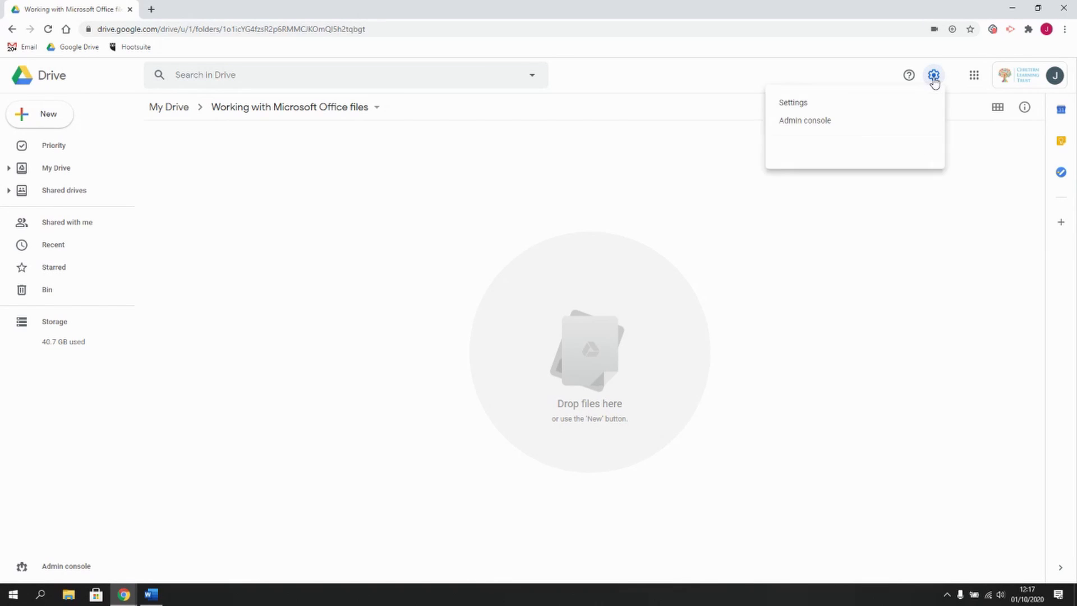
left_click(858, 103)
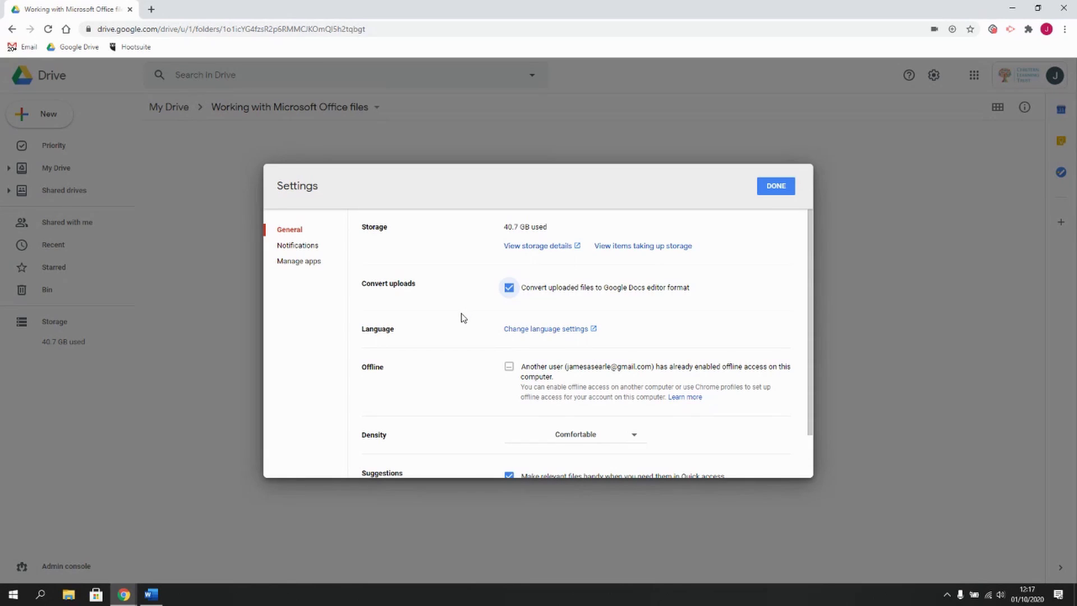
left_click(772, 192)
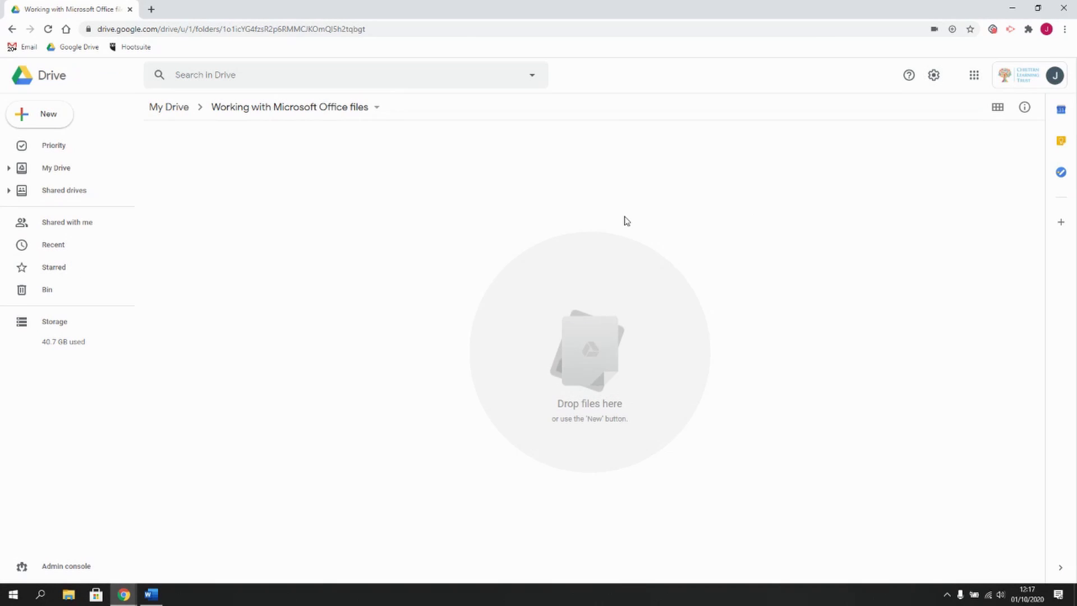
- Upload the Word file Welcome to Google Drive from Downloads again, open the converted Google Docs document, and review its content
left_click(41, 116)
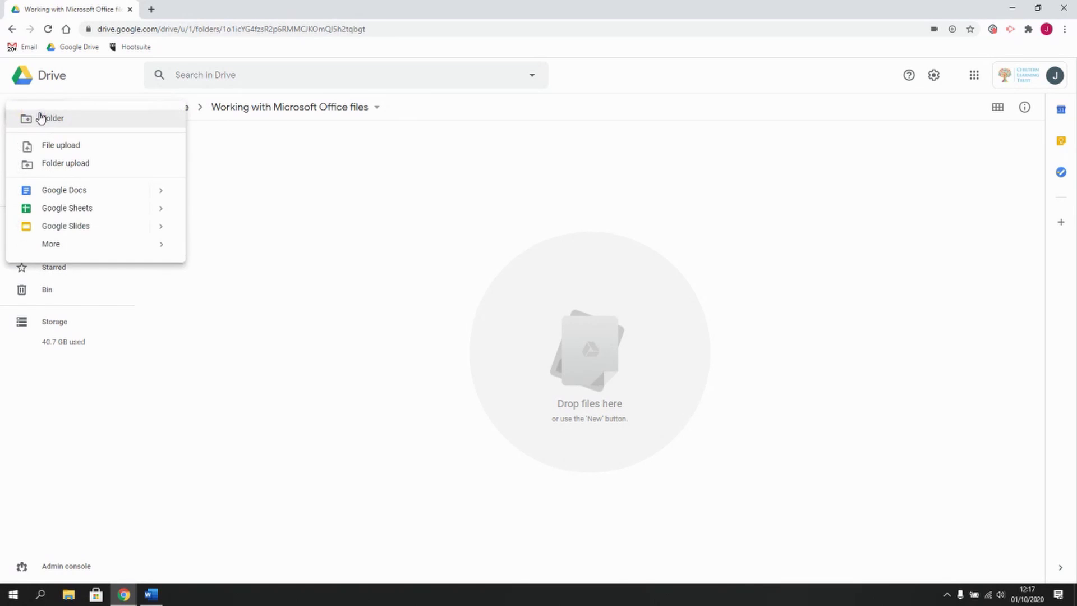
left_click(47, 145)
left_click(192, 98)
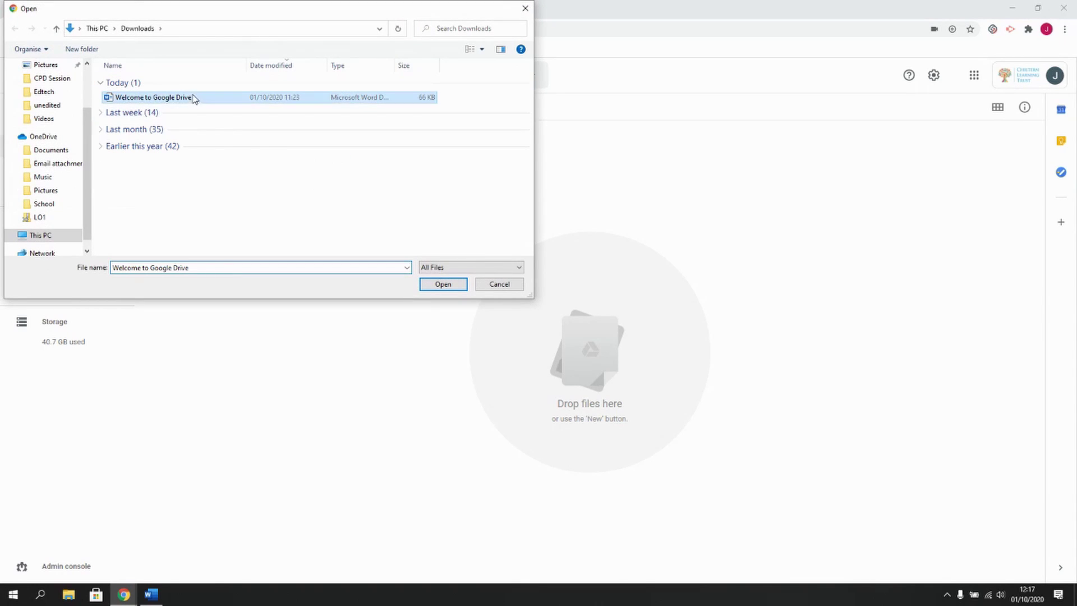
left_click(447, 286)
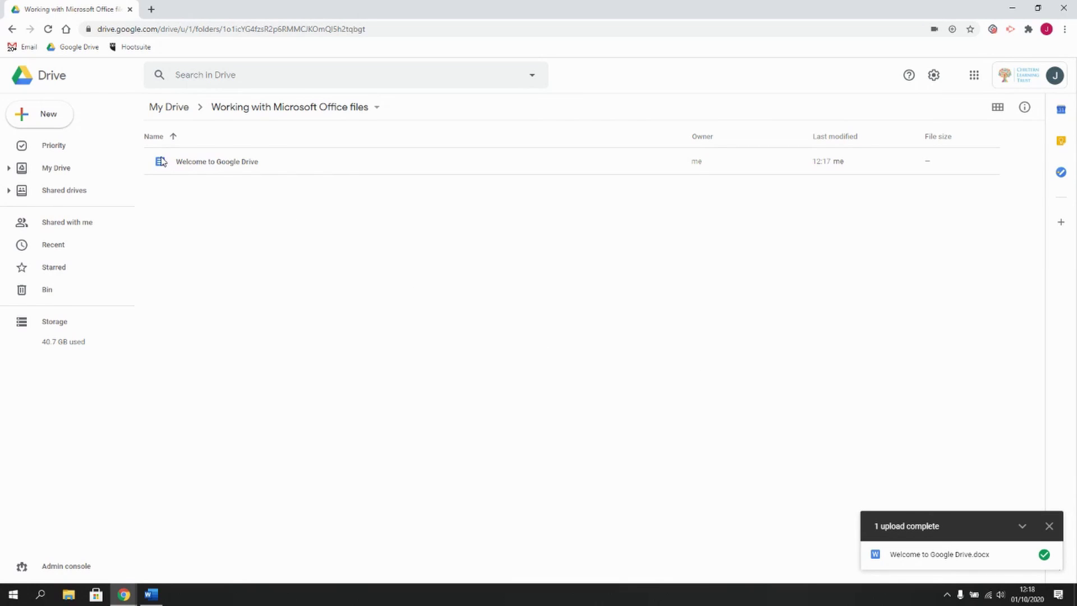
double_click(230, 162)
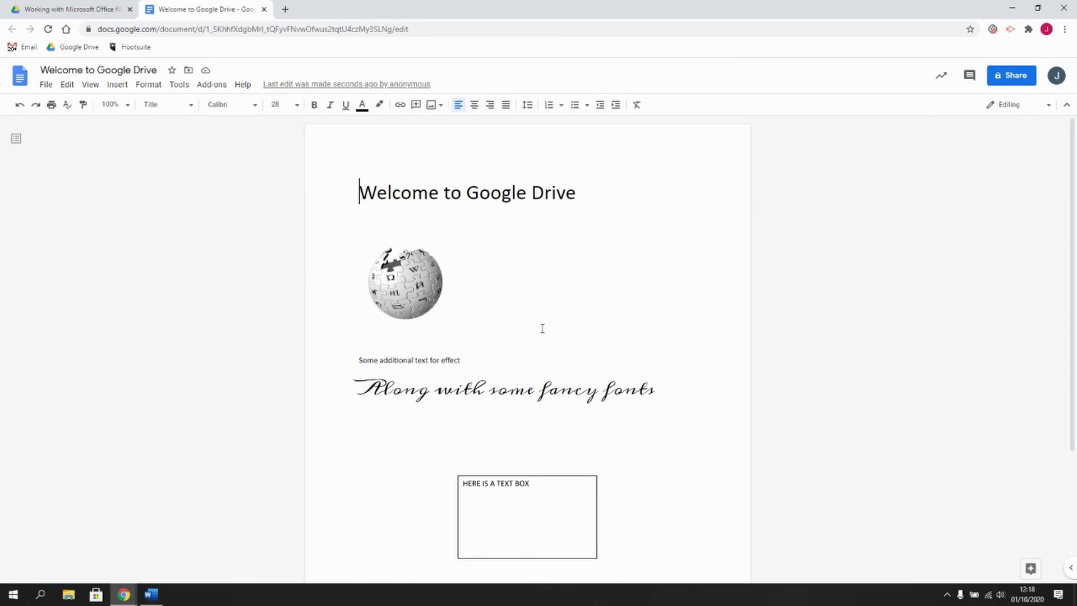
scroll(391, 335, "down", 2)
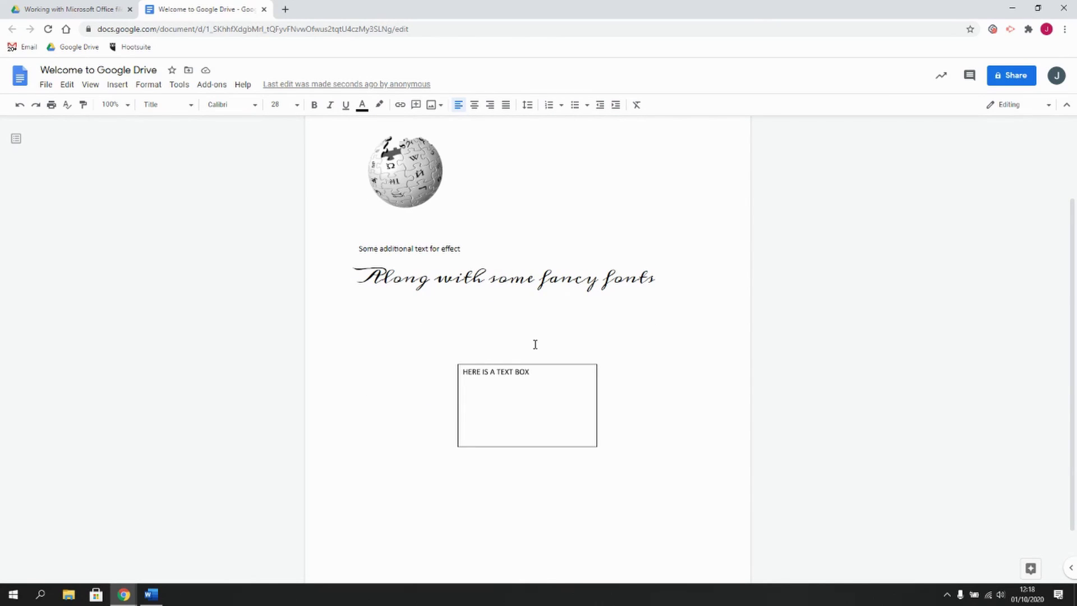